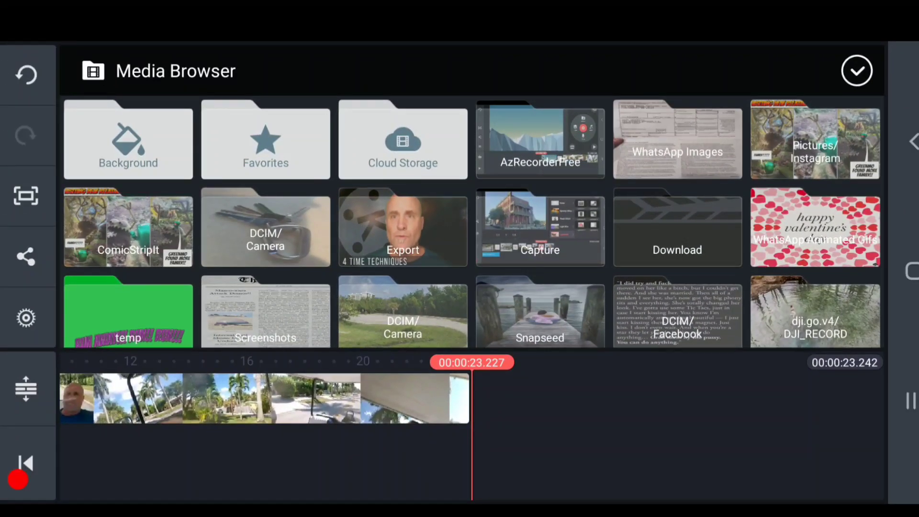
# - Add the snowy mountain background image and close the media browser
pyautogui.click(127, 141)
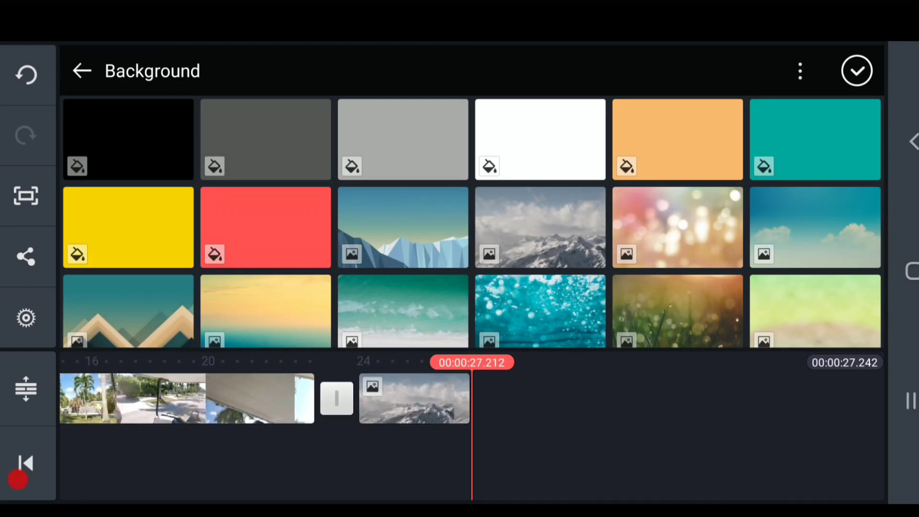
pyautogui.click(856, 71)
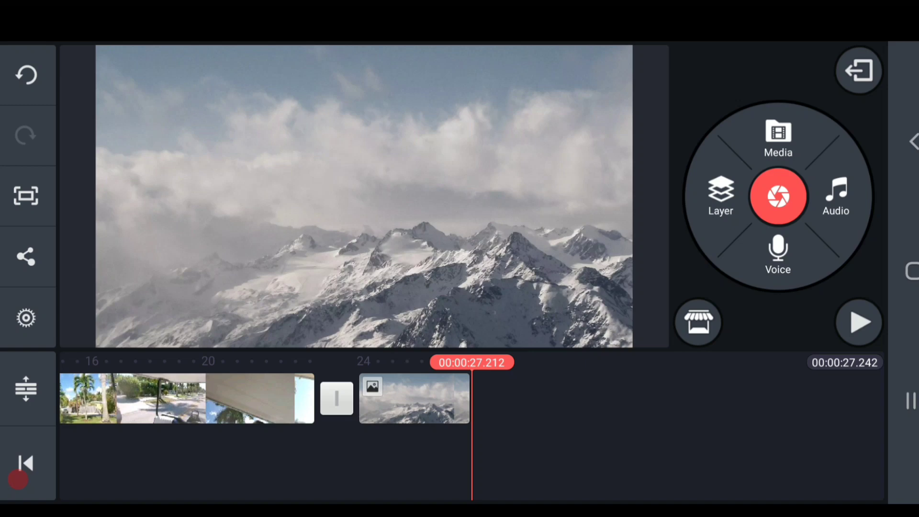
# - Scrub back and check the transition between the first two clips
pyautogui.moveTo(215, 399); pyautogui.dragTo(401, 398)
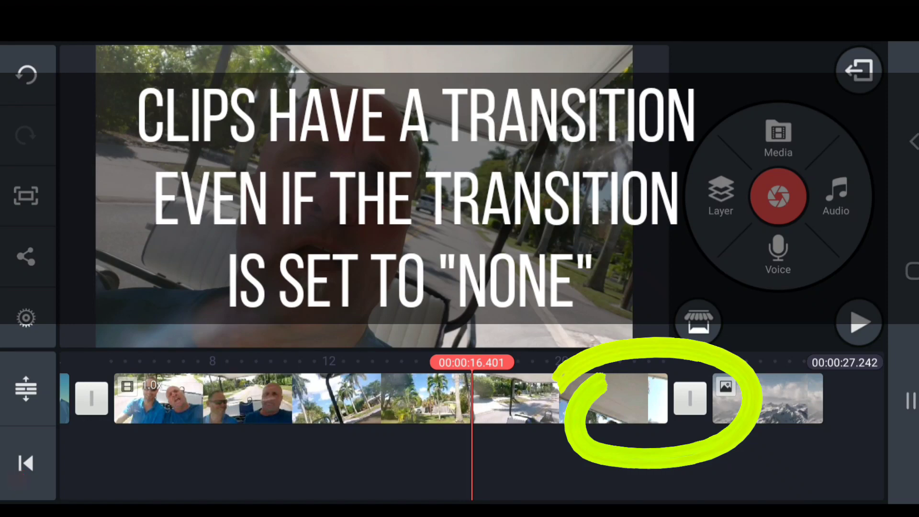
pyautogui.moveTo(287, 399); pyautogui.dragTo(474, 398)
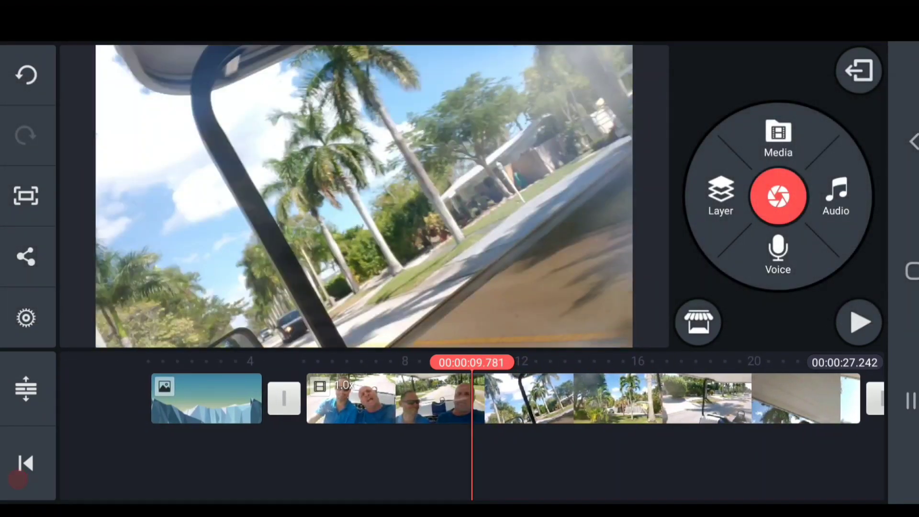
pyautogui.click(285, 399)
pyautogui.click(546, 69)
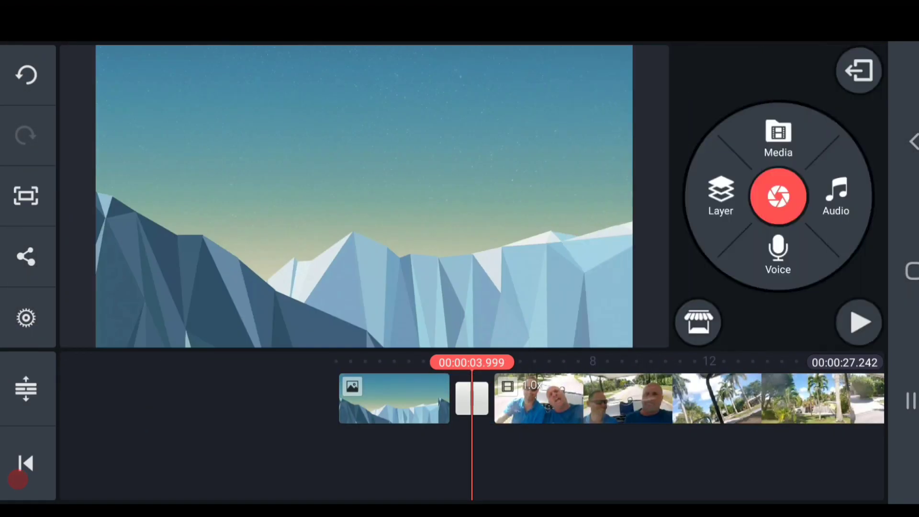
# - Scrub through the golf-cart clip to the end, then return the playhead to the start
pyautogui.moveTo(646, 399)
pyautogui.mouseDown()
pyautogui.moveTo(359, 398)
pyautogui.moveTo(790, 399)
pyautogui.mouseUp()
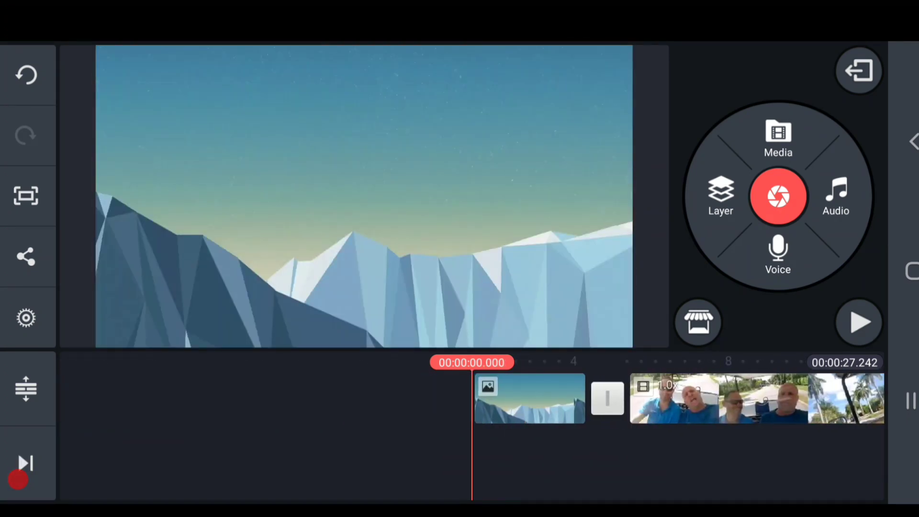
pyautogui.moveTo(718, 398); pyautogui.dragTo(438, 398)
pyautogui.moveTo(646, 399); pyautogui.dragTo(273, 398)
pyautogui.moveTo(502, 398)
pyautogui.mouseDown()
pyautogui.moveTo(287, 398)
pyautogui.moveTo(646, 398)
pyautogui.mouseUp()
pyautogui.moveTo(287, 399); pyautogui.dragTo(718, 398)
# - Jump to the project's end and start, then run through the whole video
pyautogui.click(25, 465)
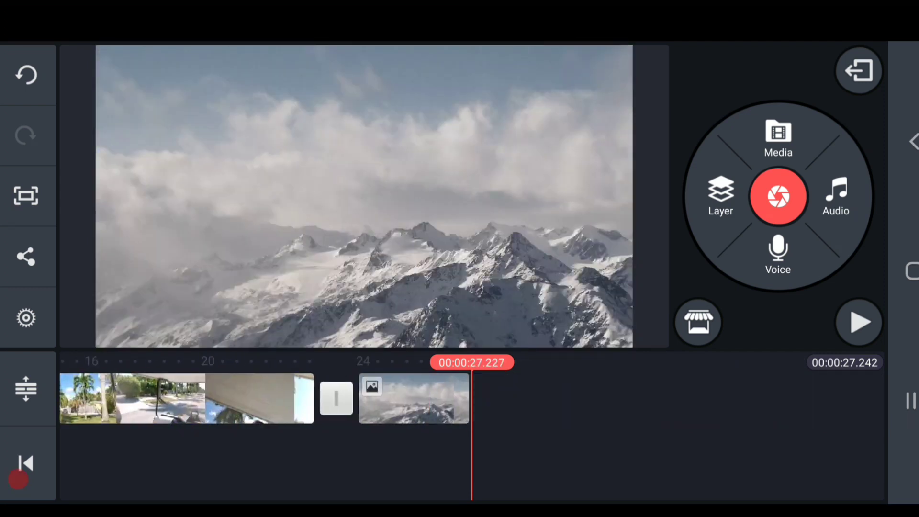
pyautogui.click(26, 465)
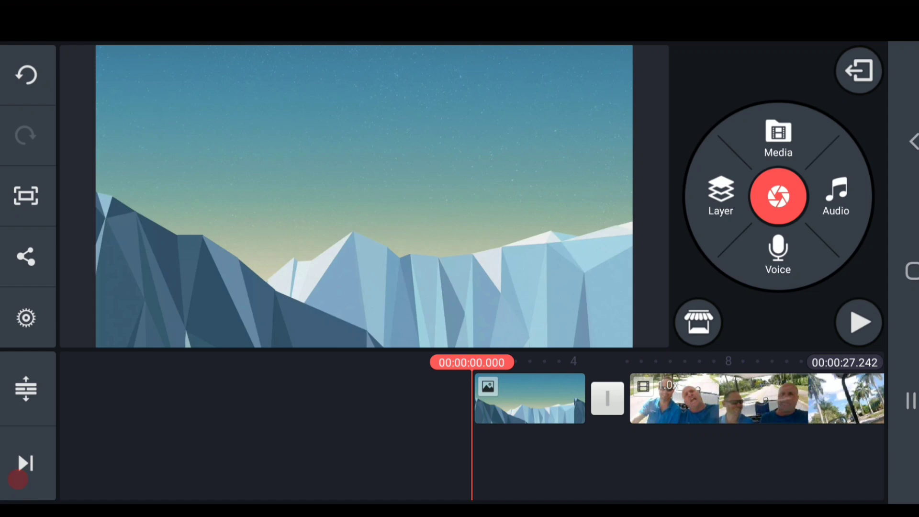
pyautogui.moveTo(790, 398)
pyautogui.mouseDown()
pyautogui.moveTo(215, 398)
pyautogui.moveTo(790, 398)
pyautogui.mouseUp()
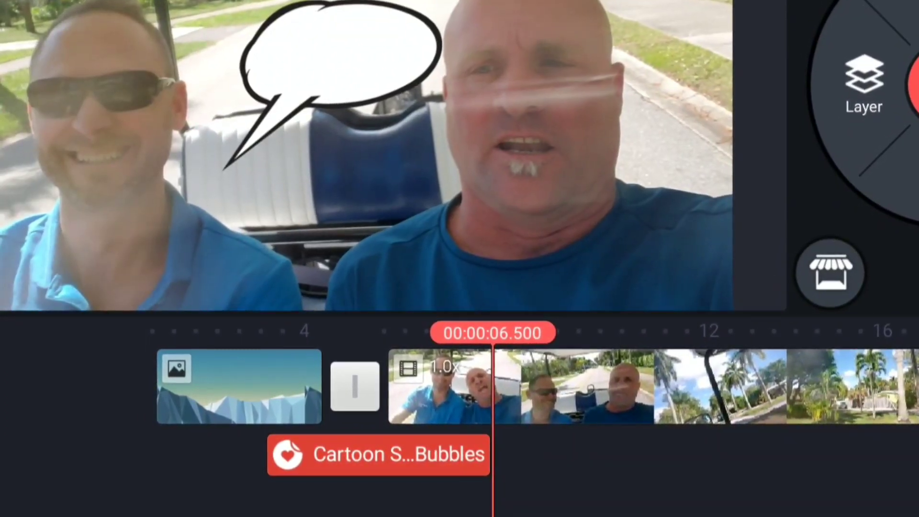
# - Select the Cartoon Speech Bubbles layer at the start and open it for editing
pyautogui.click(378, 454)
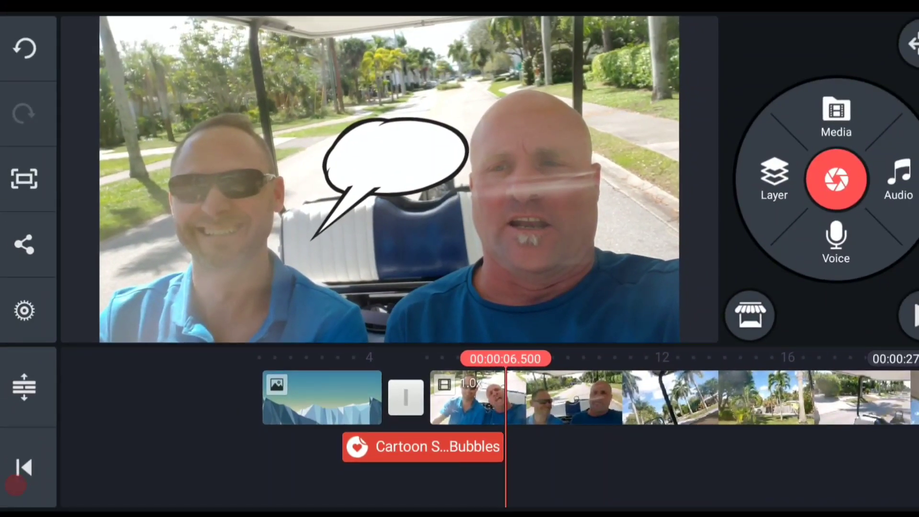
pyautogui.moveTo(502, 398); pyautogui.dragTo(481, 398)
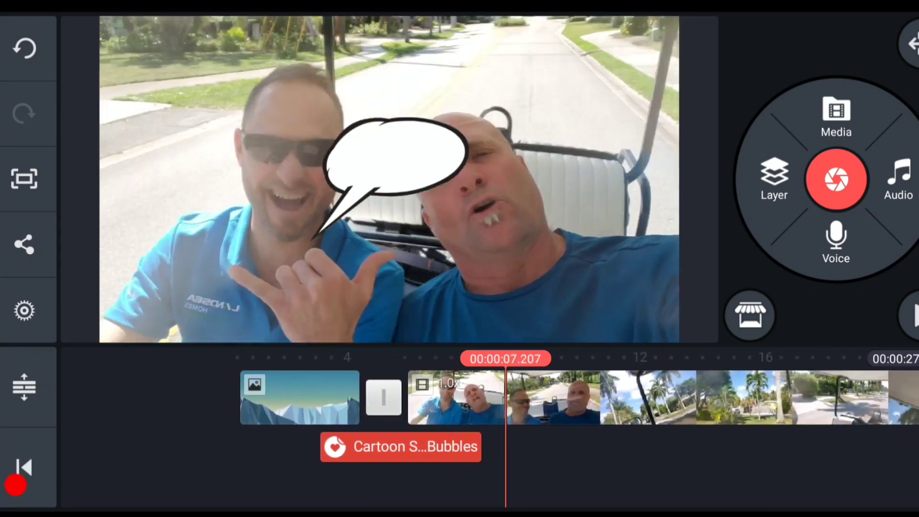
pyautogui.moveTo(360, 398); pyautogui.dragTo(618, 399)
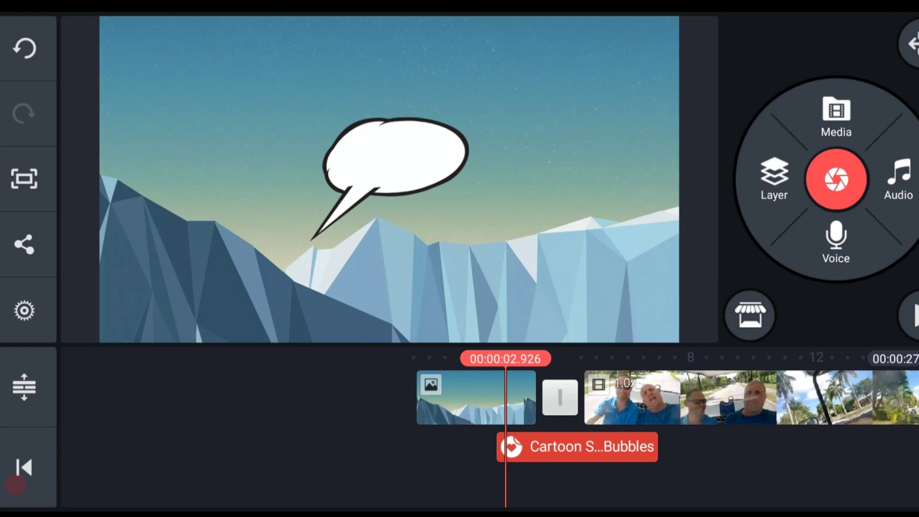
pyautogui.click(578, 446)
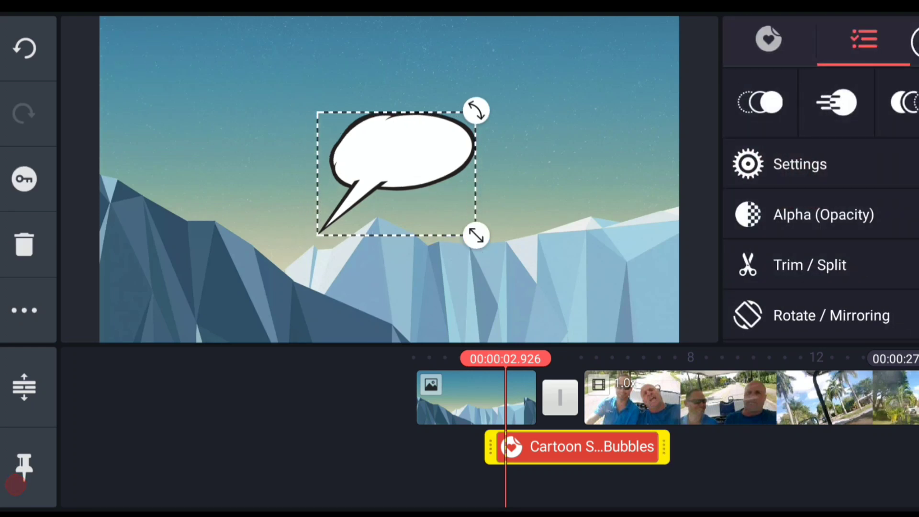
# - Move the speech bubble higher in the frame and adjust its size
pyautogui.moveTo(397, 173)
pyautogui.mouseDown()
pyautogui.moveTo(402, 89)
pyautogui.moveTo(273, 136)
pyautogui.mouseUp()
pyautogui.moveTo(352, 204); pyautogui.dragTo(460, 287)
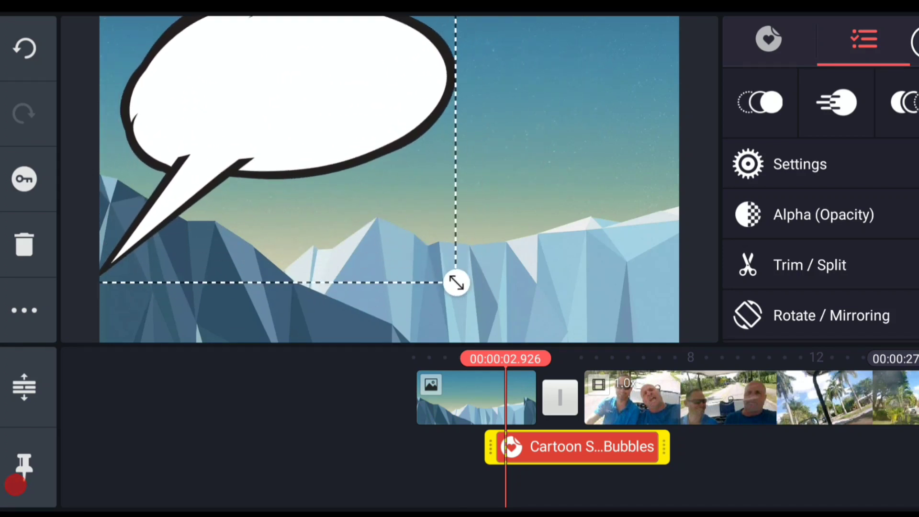
pyautogui.moveTo(457, 283); pyautogui.dragTo(382, 224)
pyautogui.moveTo(382, 55); pyautogui.dragTo(382, 56)
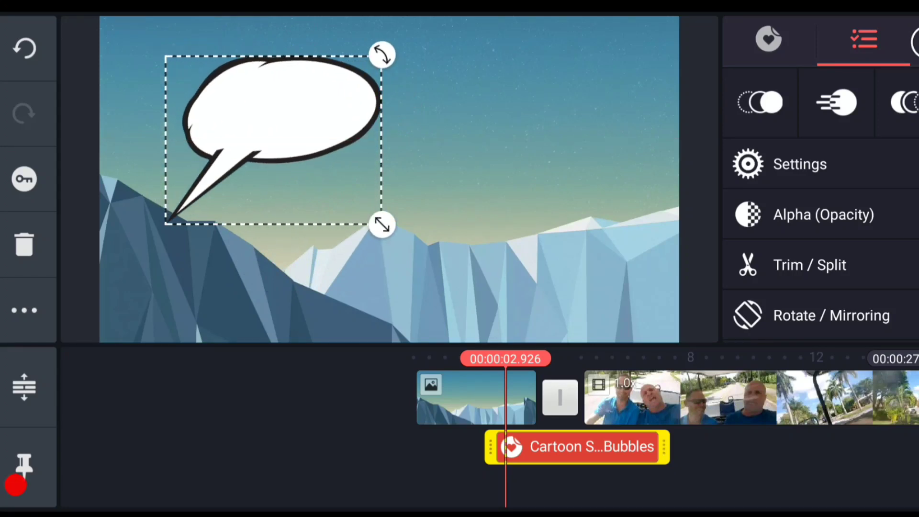
# - Nudge the bubble down and right, tilt then straighten it into its final position
pyautogui.moveTo(272, 136)
pyautogui.mouseDown()
pyautogui.moveTo(285, 170)
pyautogui.moveTo(391, 184)
pyautogui.mouseUp()
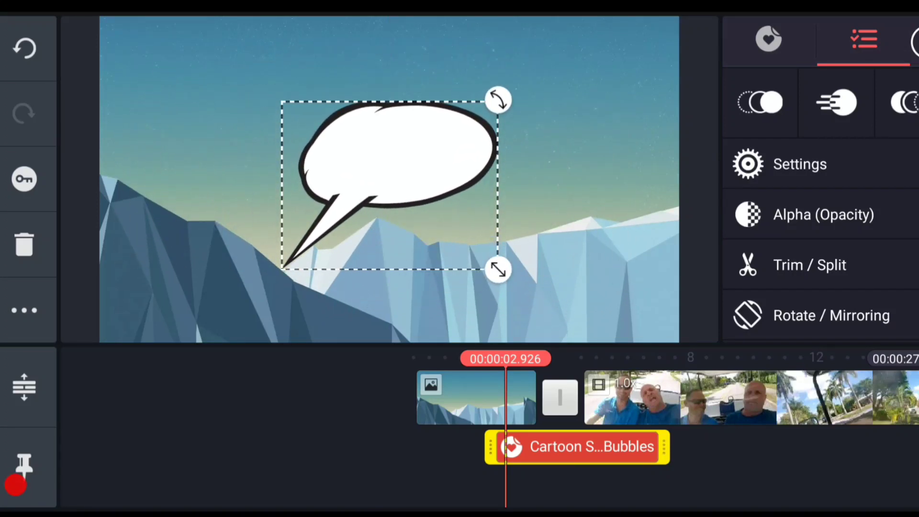
pyautogui.moveTo(498, 99)
pyautogui.mouseDown()
pyautogui.moveTo(488, 88)
pyautogui.moveTo(502, 105)
pyautogui.mouseUp()
pyautogui.moveTo(388, 158)
pyautogui.mouseDown()
pyautogui.moveTo(597, 172)
pyautogui.moveTo(424, 143)
pyautogui.mouseUp()
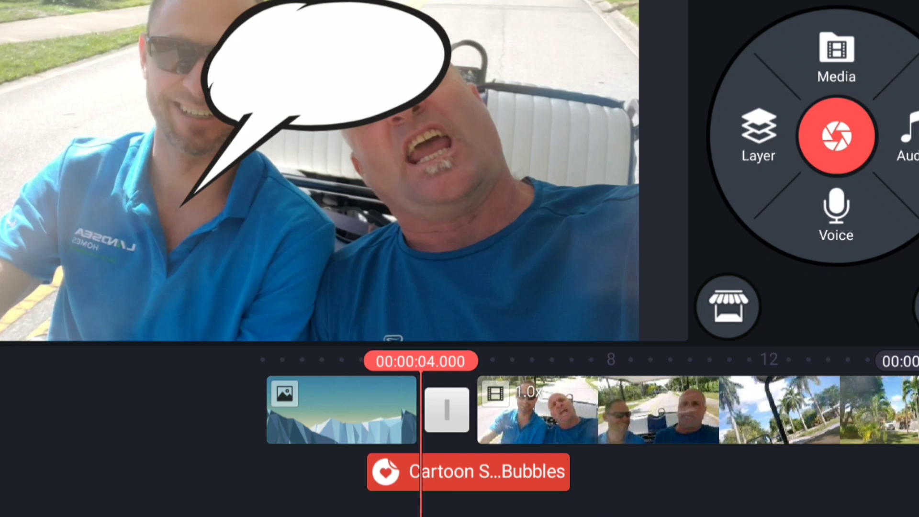
# - Slide the speech bubble layer along the timeline to begin at the golf-cart clip and preview it
pyautogui.click(468, 472)
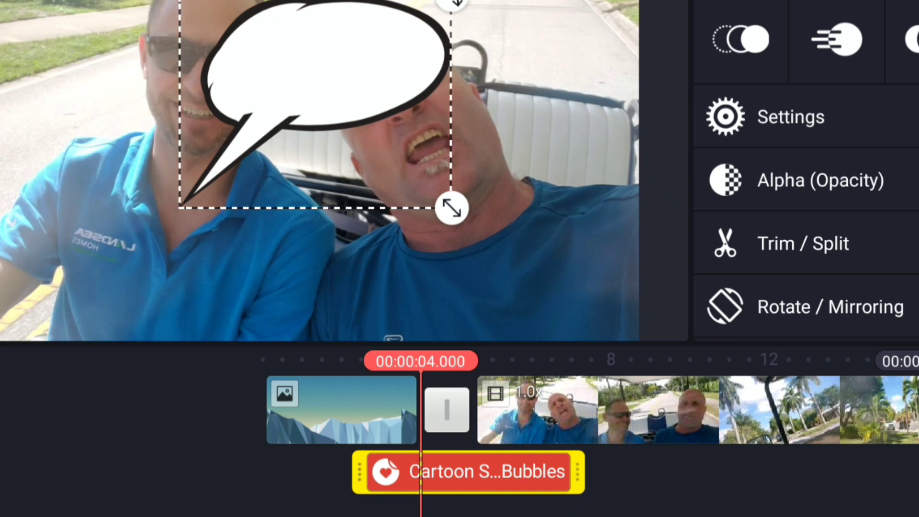
pyautogui.moveTo(468, 471)
pyautogui.mouseDown()
pyautogui.moveTo(781, 471)
pyautogui.moveTo(474, 471)
pyautogui.mouseUp()
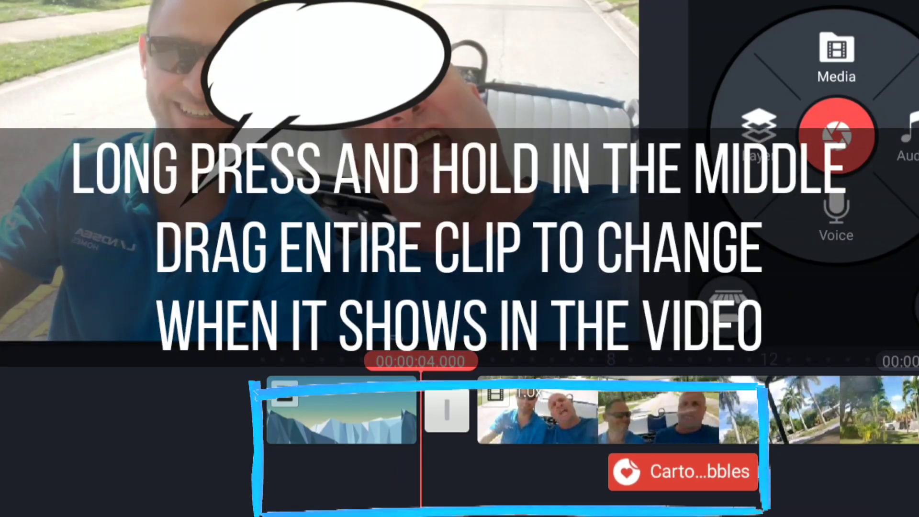
pyautogui.moveTo(473, 471)
pyautogui.mouseDown()
pyautogui.moveTo(373, 472)
pyautogui.moveTo(639, 472)
pyautogui.mouseUp()
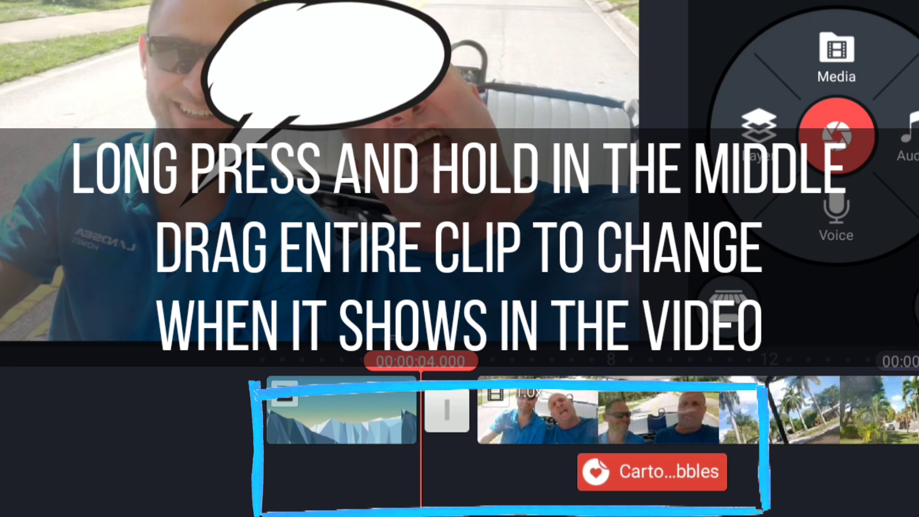
pyautogui.moveTo(638, 409); pyautogui.dragTo(502, 409)
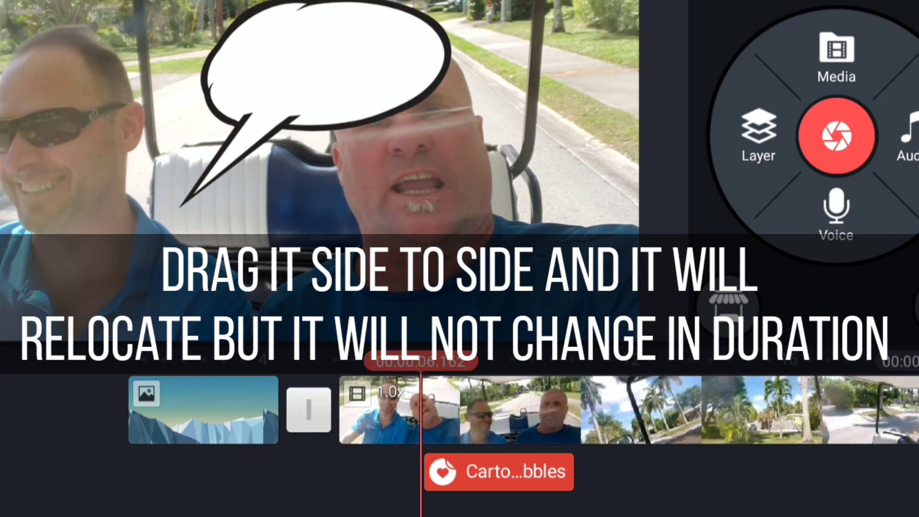
pyautogui.moveTo(499, 472); pyautogui.dragTo(447, 471)
pyautogui.moveTo(443, 471)
pyautogui.mouseDown()
pyautogui.moveTo(644, 470)
pyautogui.moveTo(430, 471)
pyautogui.mouseUp()
pyautogui.moveTo(502, 409)
pyautogui.mouseDown()
pyautogui.moveTo(617, 409)
pyautogui.moveTo(430, 410)
pyautogui.moveTo(646, 409)
pyautogui.mouseUp()
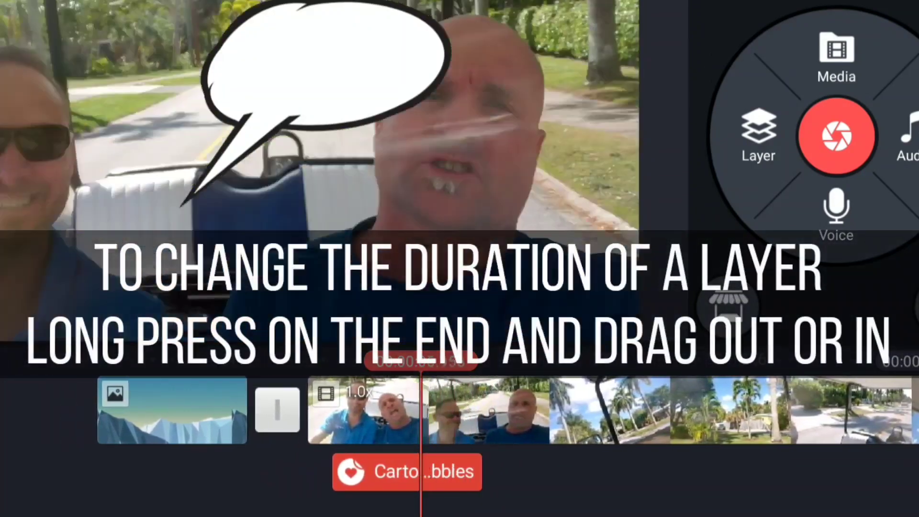
pyautogui.moveTo(503, 409)
pyautogui.mouseDown()
pyautogui.moveTo(646, 409)
pyautogui.moveTo(567, 410)
pyautogui.mouseUp()
# - Drag the bubble layer's end handle outward so it stays on screen longer
pyautogui.click(485, 471)
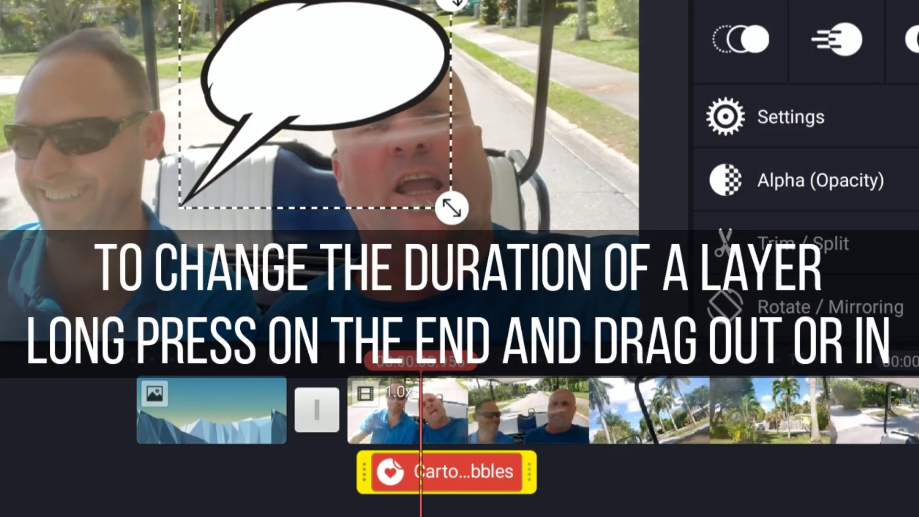
pyautogui.moveTo(529, 471); pyautogui.dragTo(861, 471)
pyautogui.moveTo(647, 413); pyautogui.dragTo(360, 413)
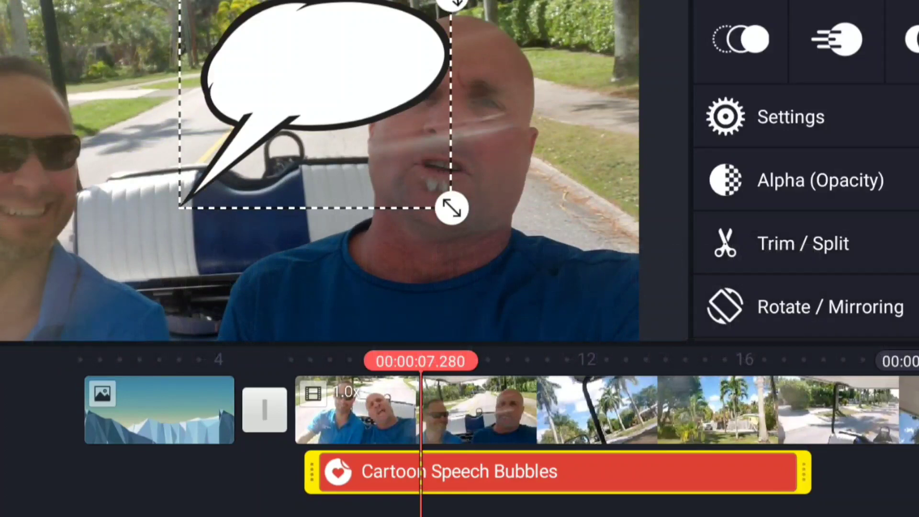
pyautogui.moveTo(502, 412); pyautogui.dragTo(746, 413)
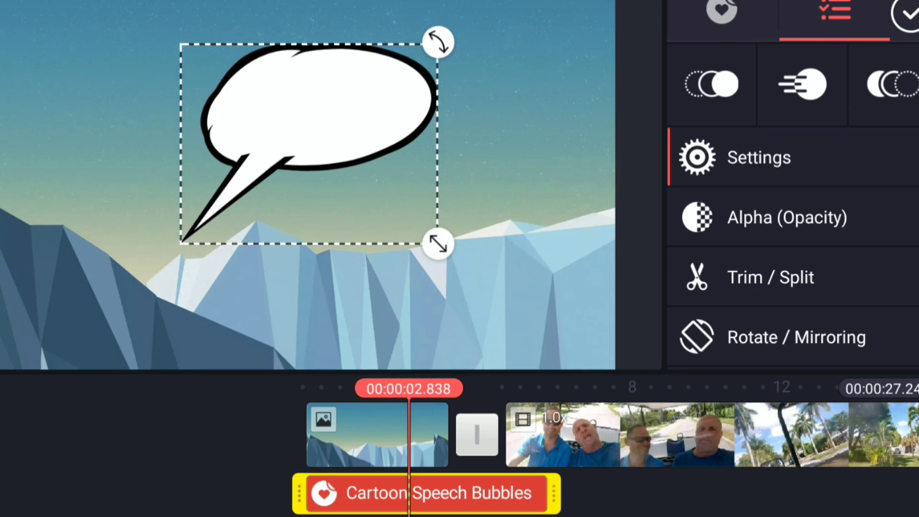
# - Set the bubble's Color 2 fill to bright green, keeping the black outline
pyautogui.click(759, 157)
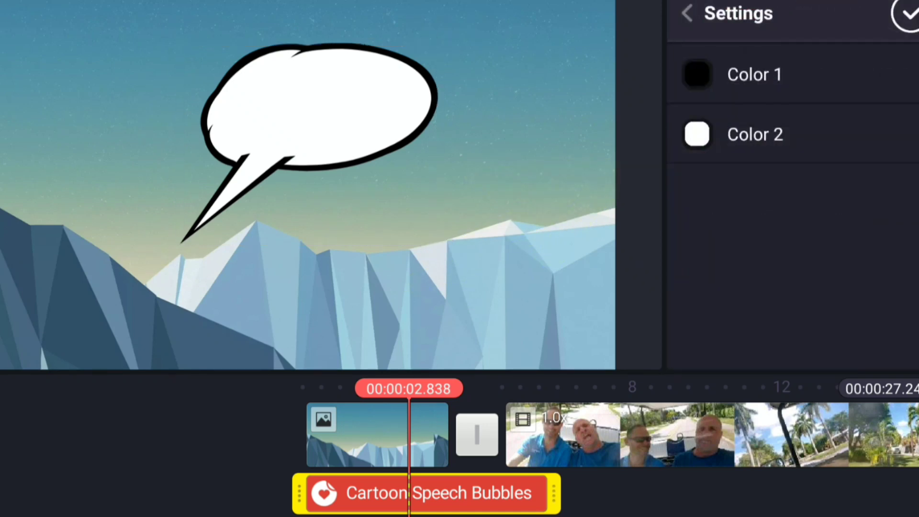
pyautogui.click(753, 134)
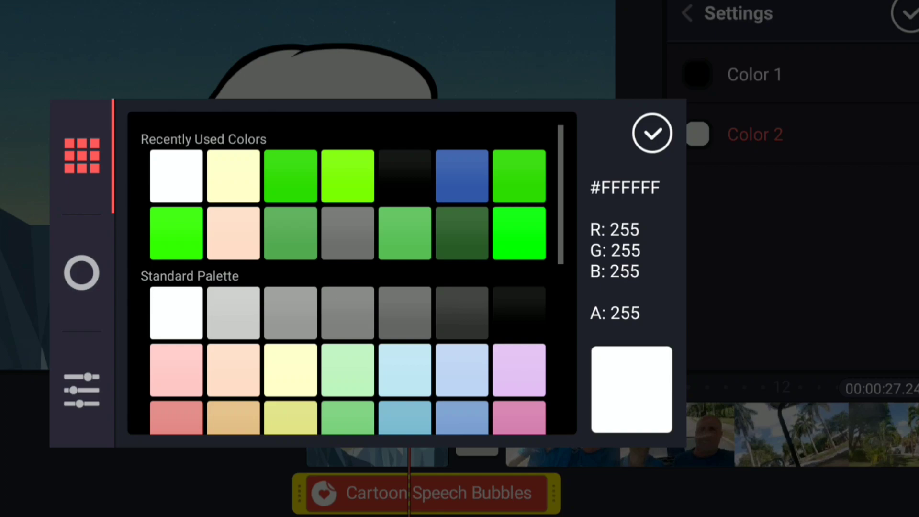
pyautogui.click(519, 176)
pyautogui.click(651, 134)
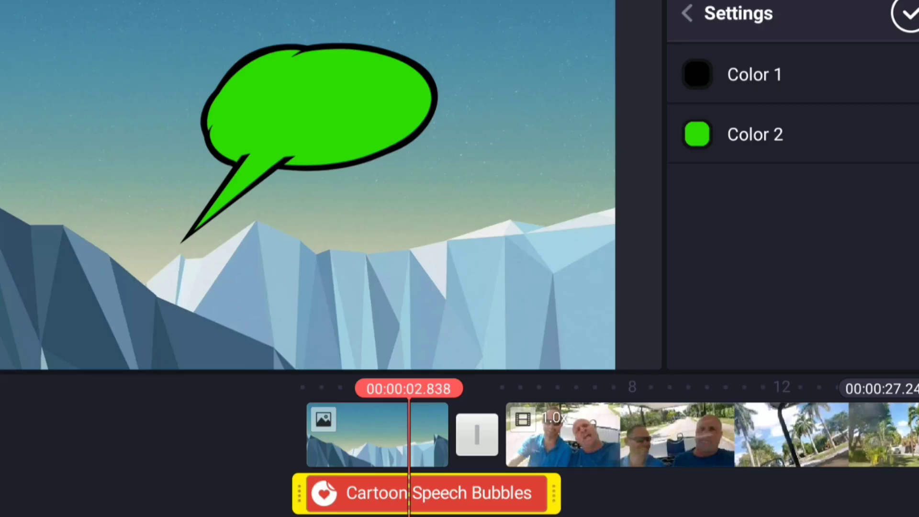
pyautogui.click(686, 13)
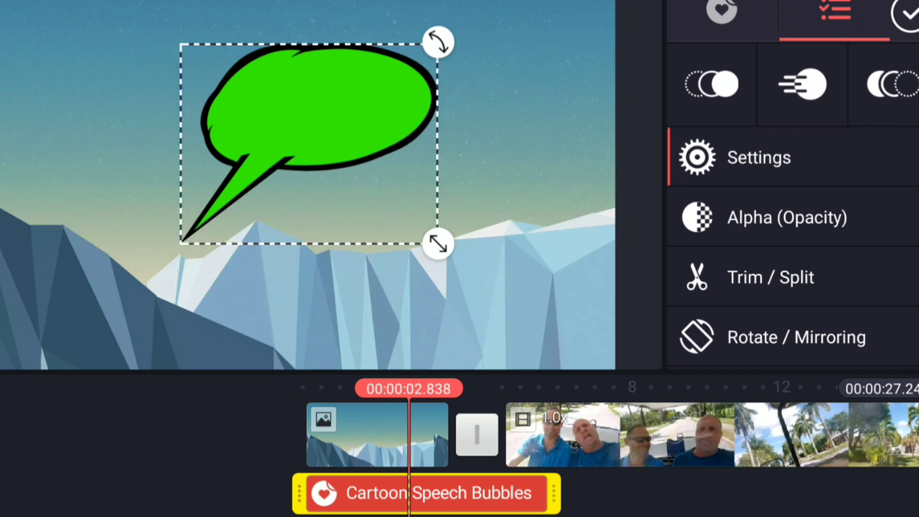
# - Switch the bubble to the yellow-black striped style and check its colour settings
pyautogui.click(723, 13)
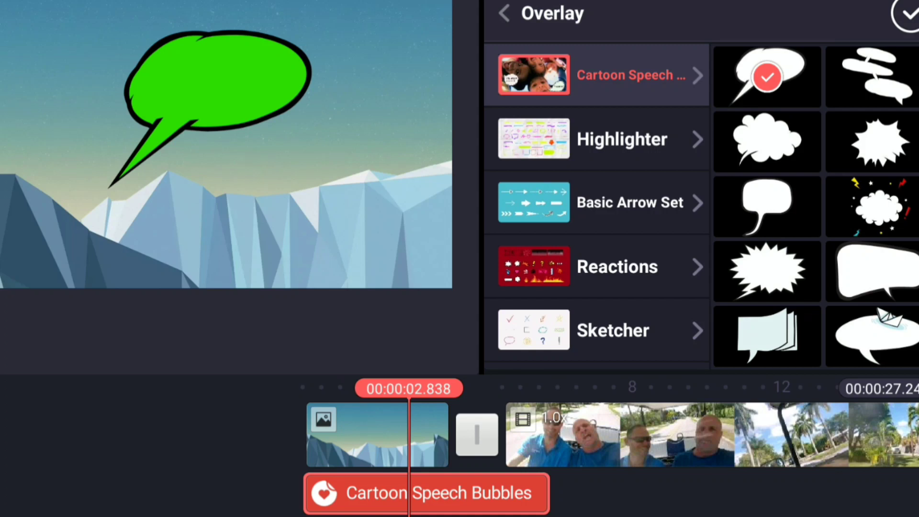
pyautogui.scroll(-5, 816, 215)
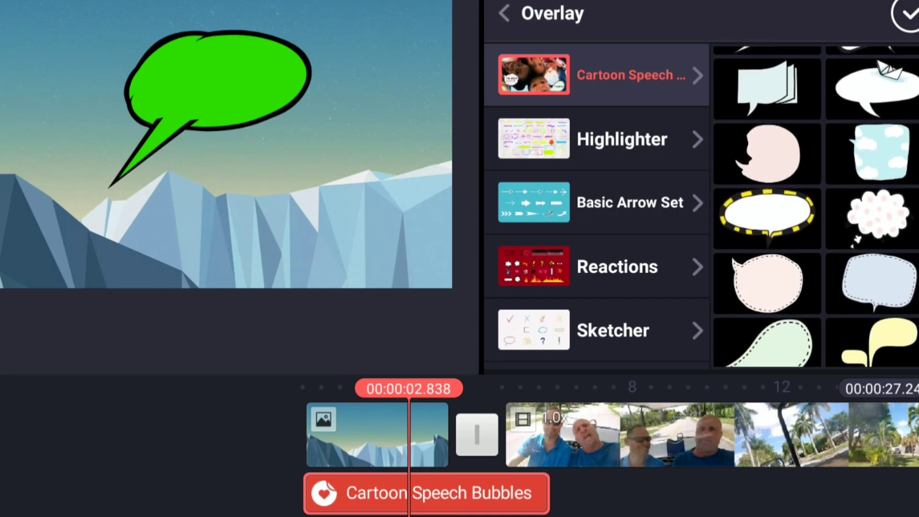
pyautogui.click(767, 216)
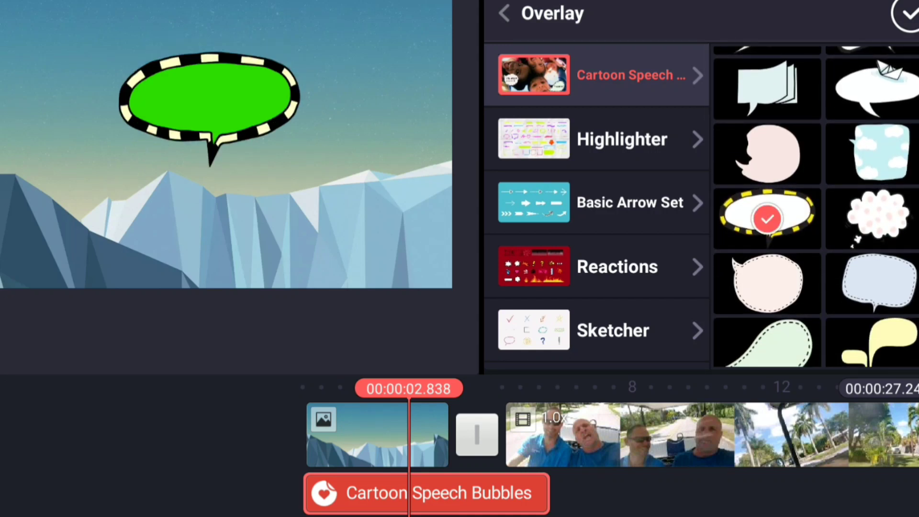
pyautogui.click(905, 13)
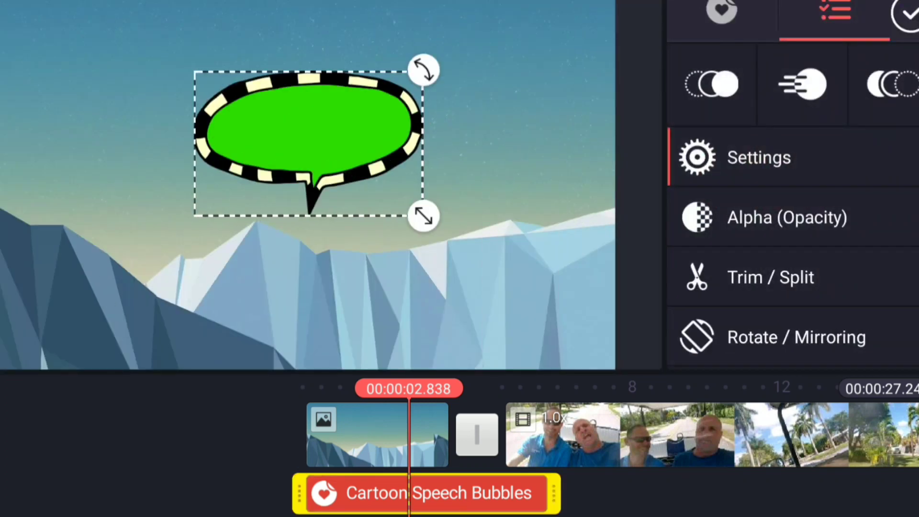
pyautogui.click(761, 154)
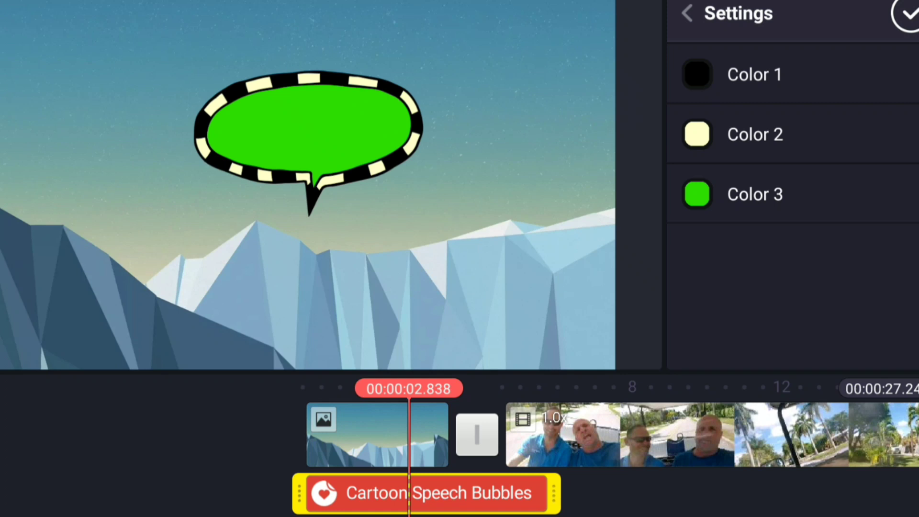
pyautogui.click(687, 13)
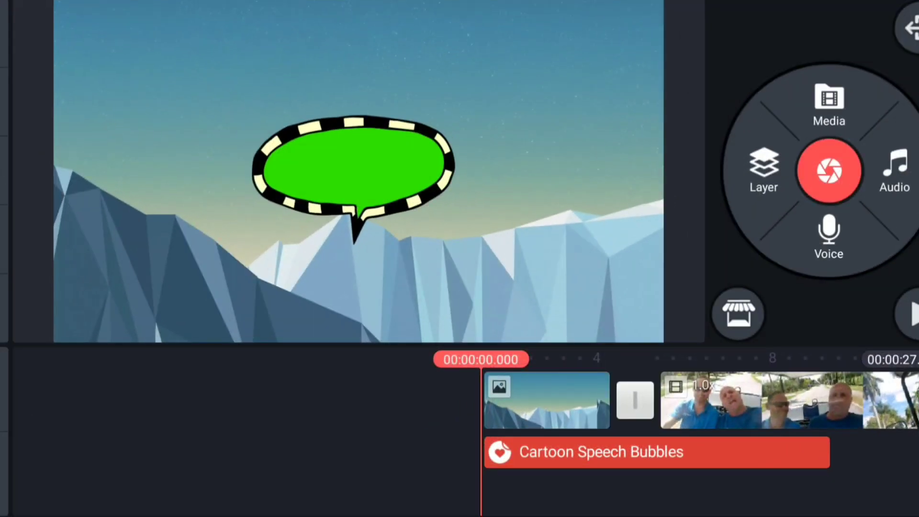
# - Add a Blur Circle 2.0 effect layer from the Focus Blur 2.0 group
pyautogui.click(764, 172)
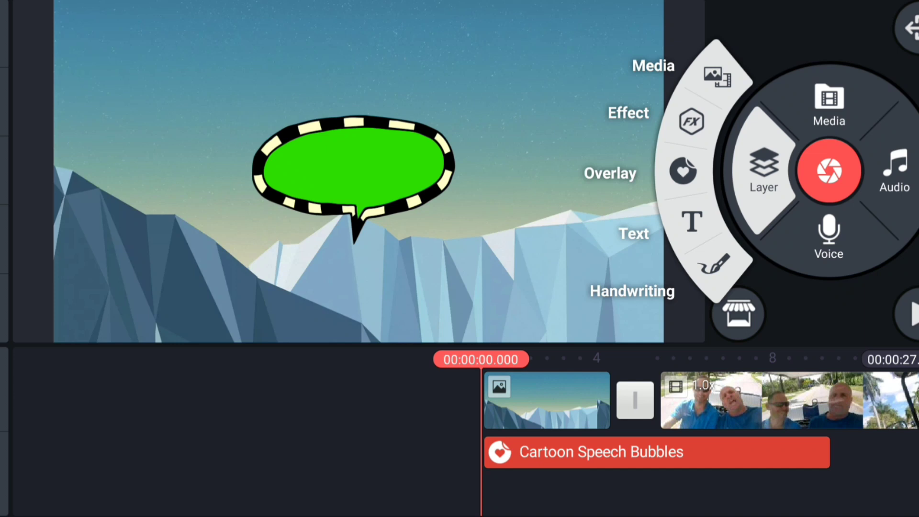
pyautogui.click(691, 121)
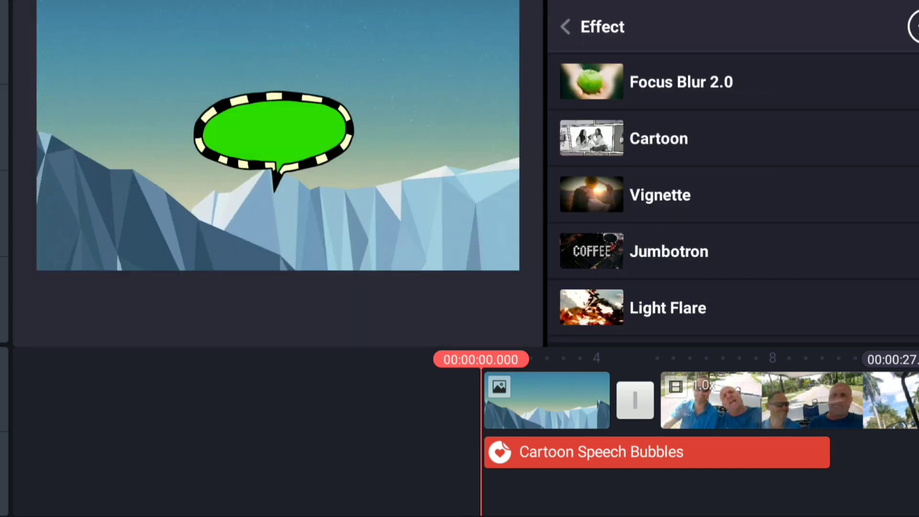
pyautogui.click(660, 82)
pyautogui.click(798, 90)
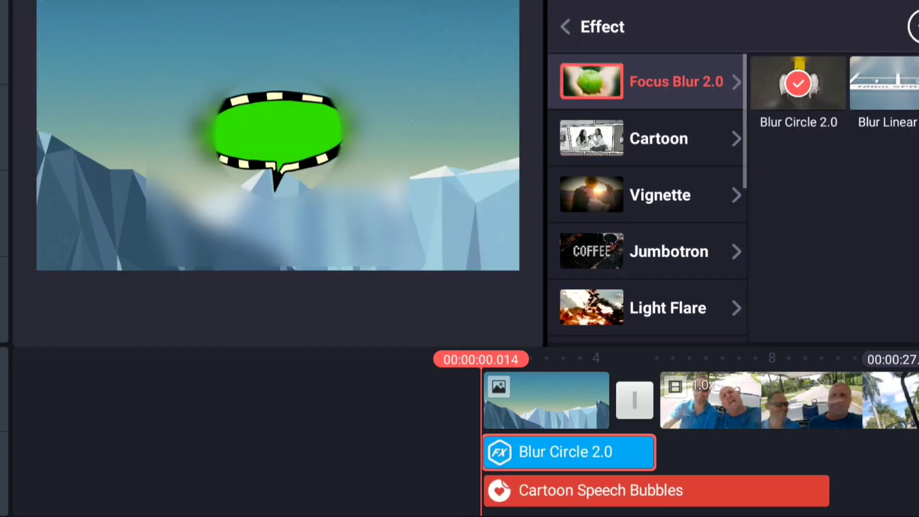
pyautogui.click(569, 451)
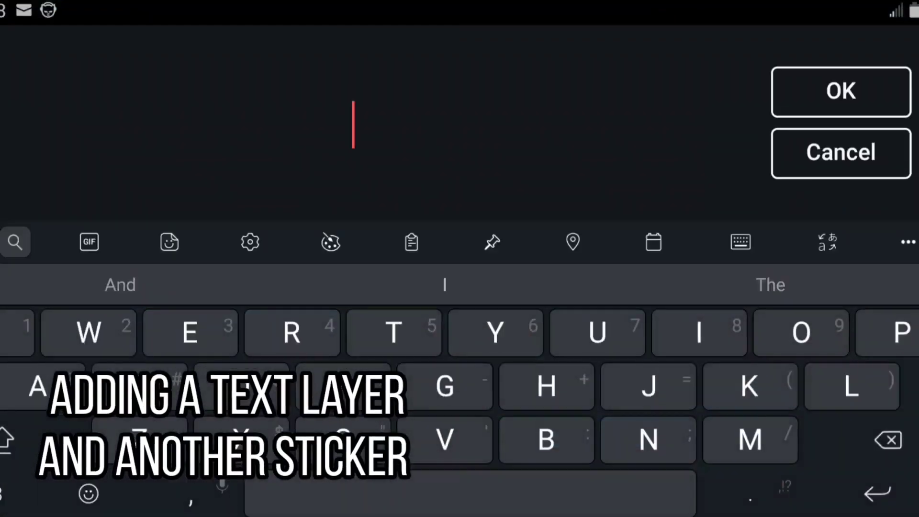
pyautogui.write('He')
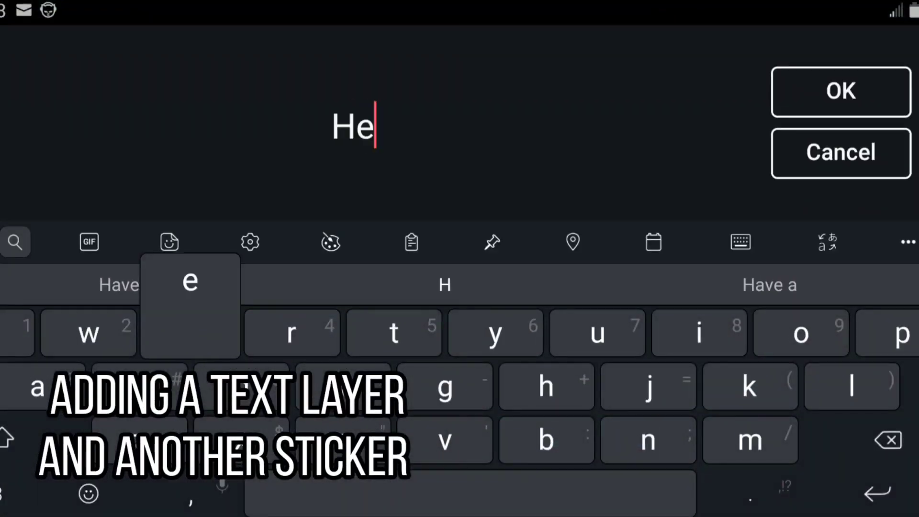
pyautogui.write('llo')
# - Confirm the 'Hello' text layer
pyautogui.click(840, 91)
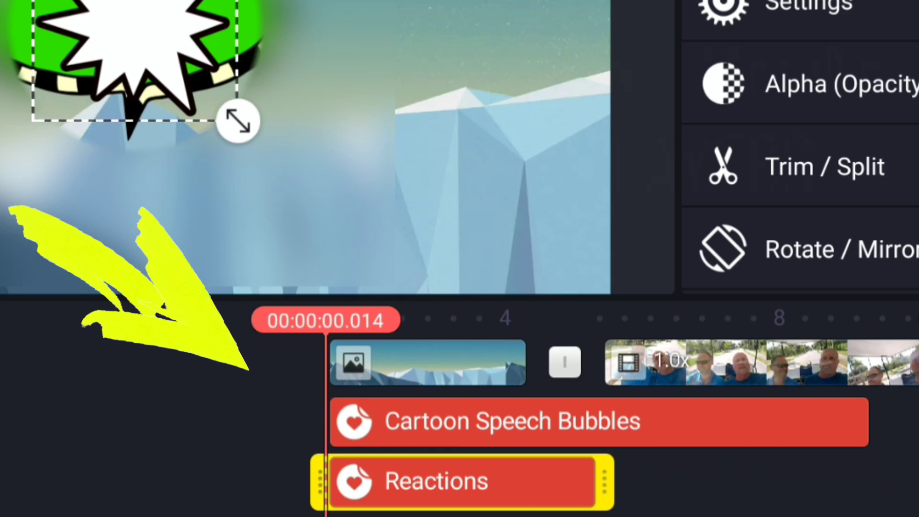
pyautogui.scroll(2, 459, 445)
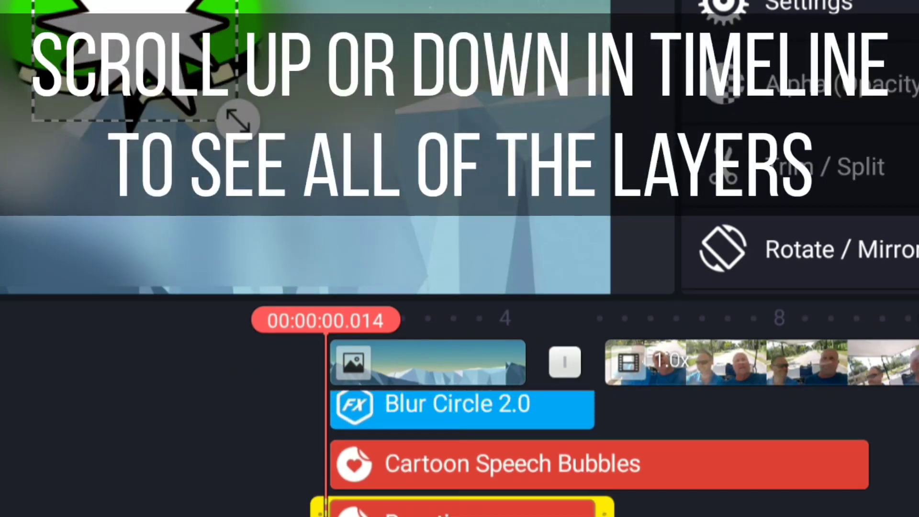
pyautogui.scroll(2, 460, 445)
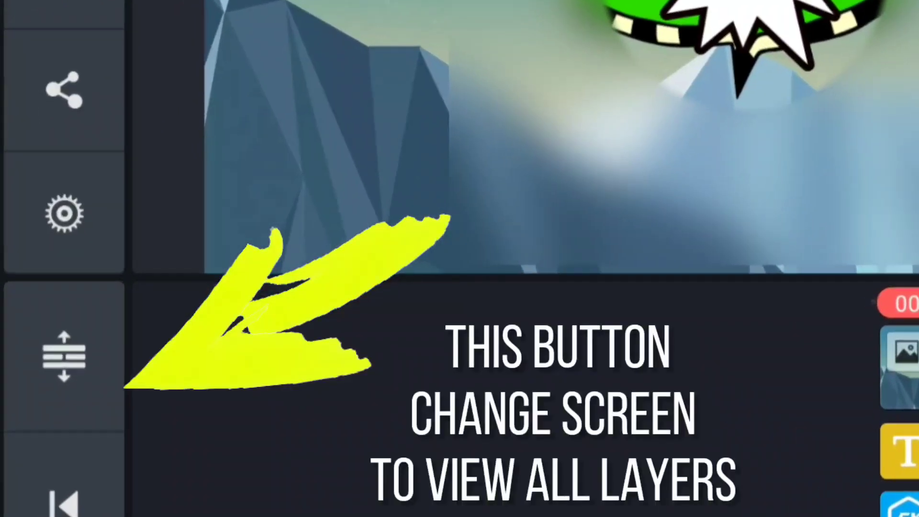
pyautogui.click(64, 355)
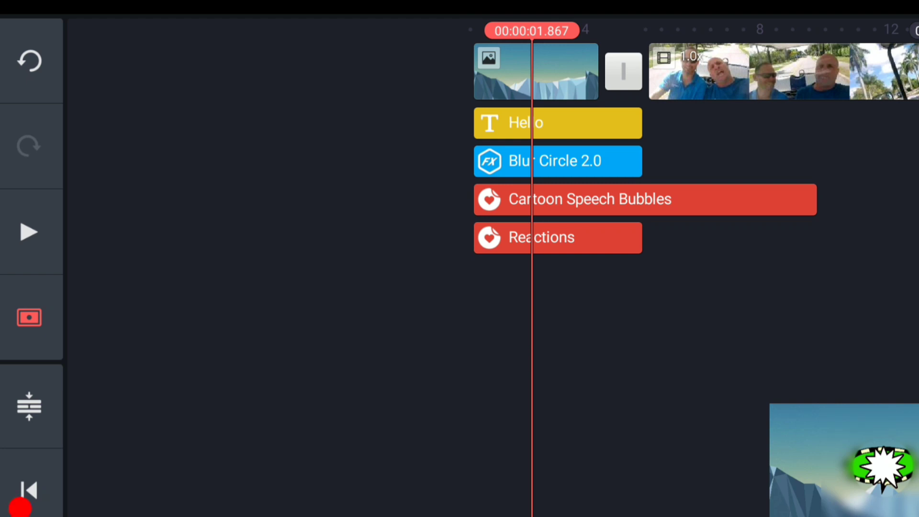
pyautogui.click(646, 199)
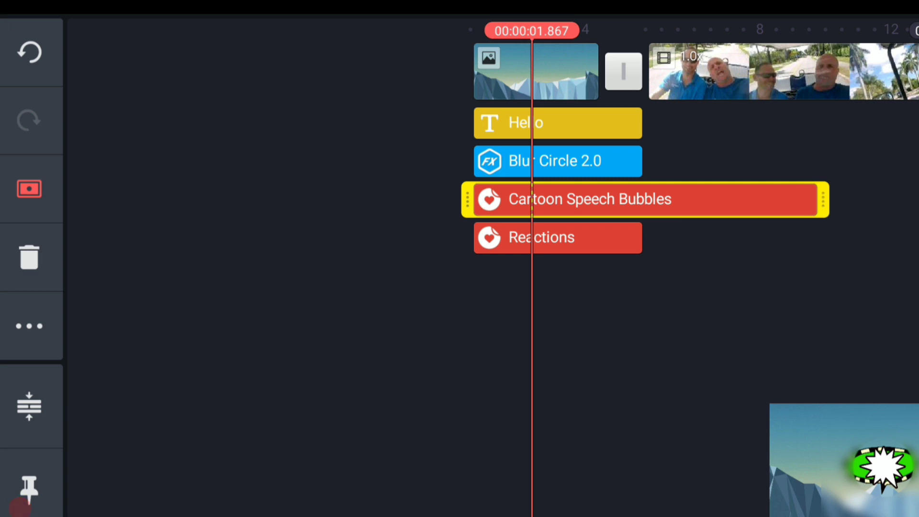
pyautogui.click(29, 488)
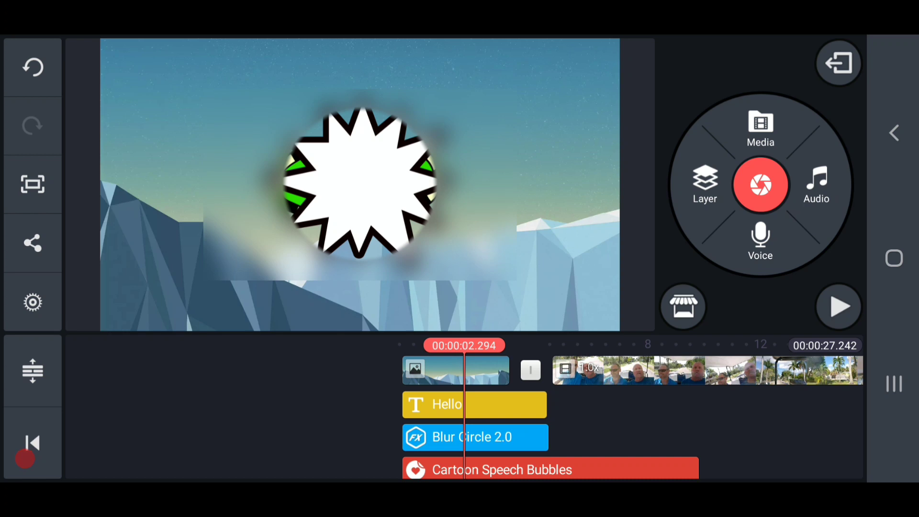
# - Bring the Hello text layer to the front, ahead of the starburst sticker
pyautogui.click(503, 404)
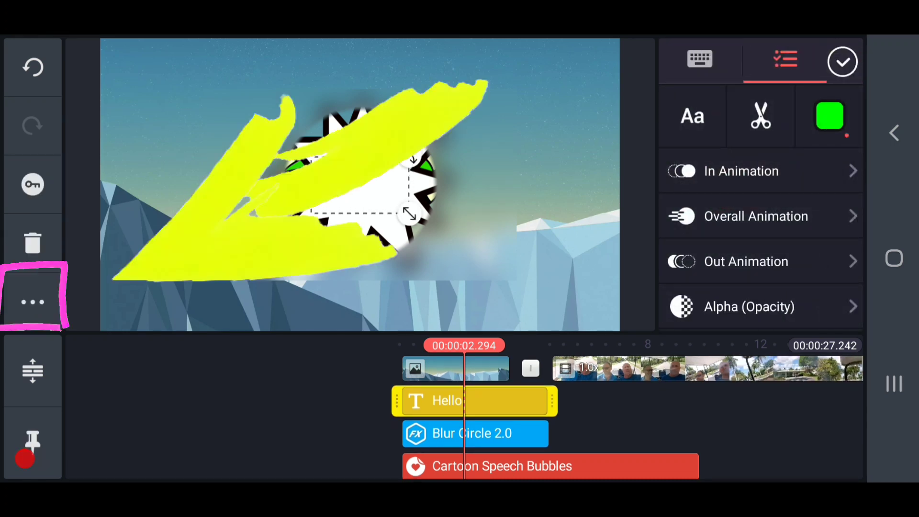
pyautogui.click(33, 301)
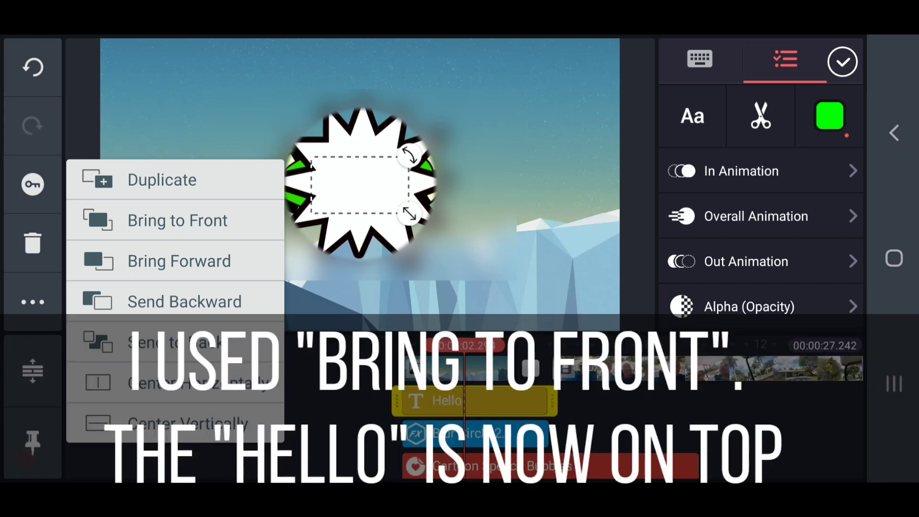
pyautogui.click(177, 221)
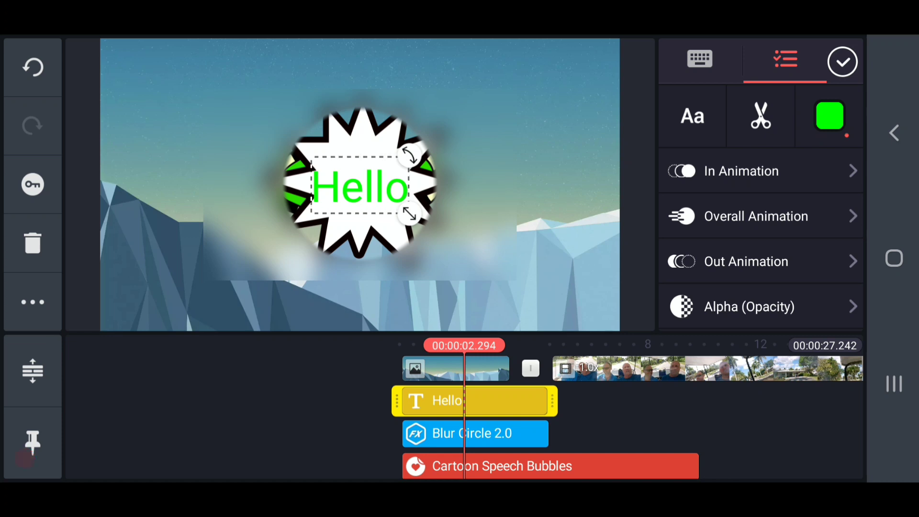
# - Switch the selection to the Blur Circle 2.0 layer
pyautogui.click(646, 417)
pyautogui.click(474, 433)
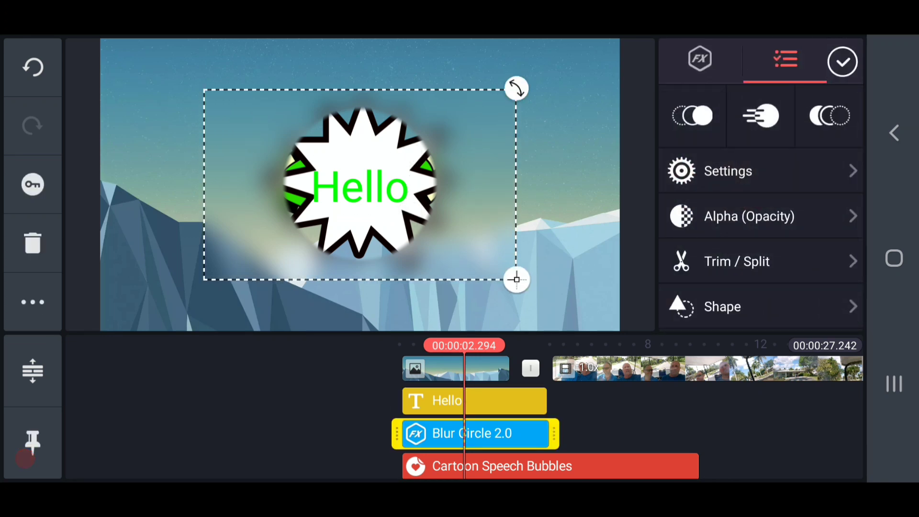
# - Enlarge the blur circle over most of the frame and select the Cartoon Speech Bubbles layer
pyautogui.click(32, 302)
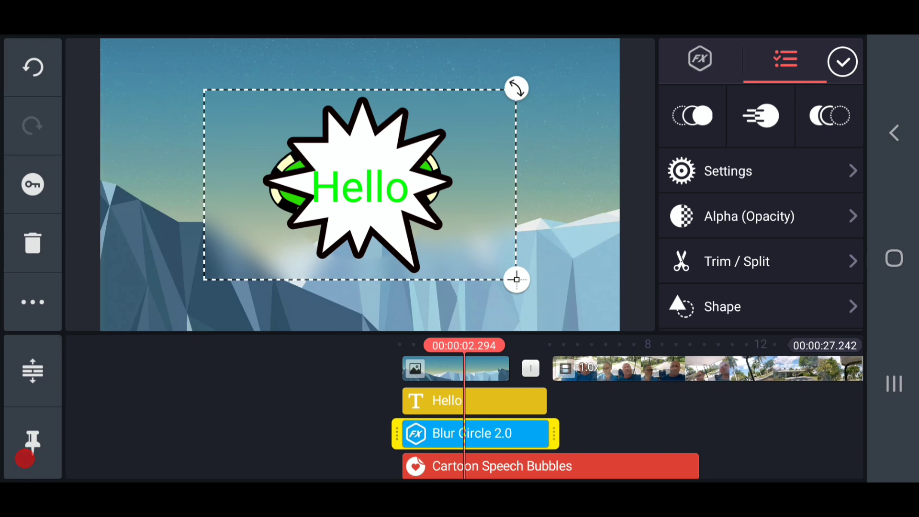
pyautogui.moveTo(515, 88); pyautogui.dragTo(589, 66)
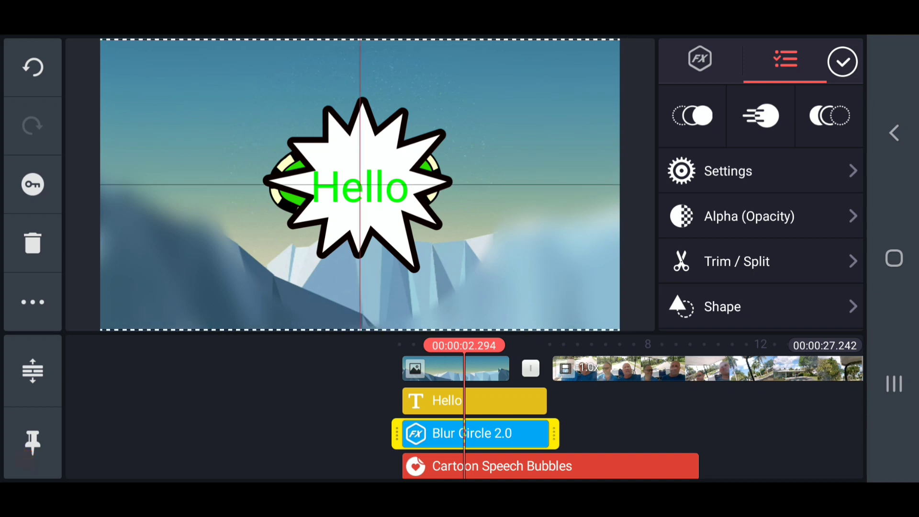
pyautogui.scroll(-1, 502, 431)
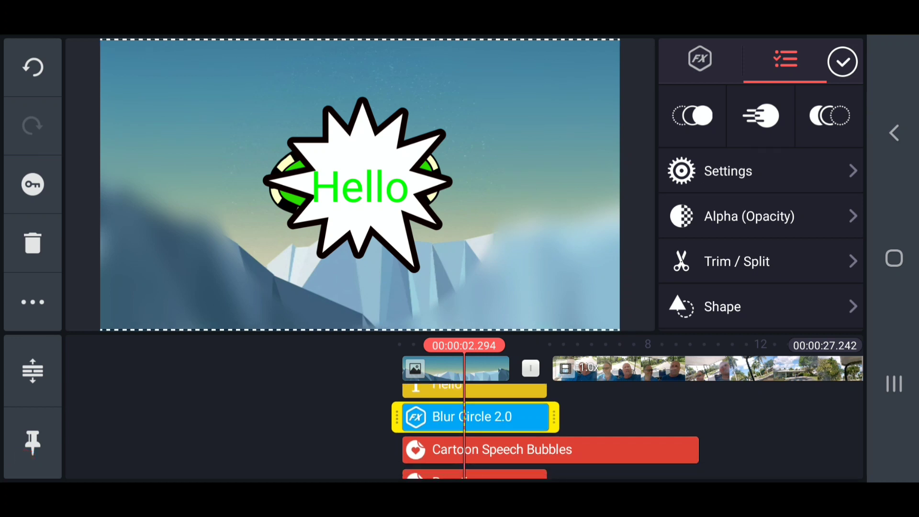
pyautogui.click(545, 433)
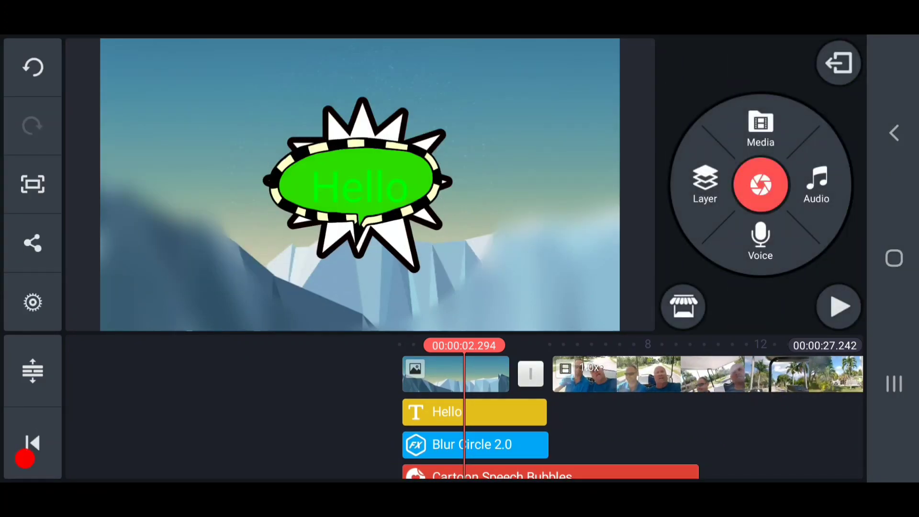
# - Send the Hello text backward behind the striped speech bubble
pyautogui.click(445, 411)
pyautogui.click(33, 302)
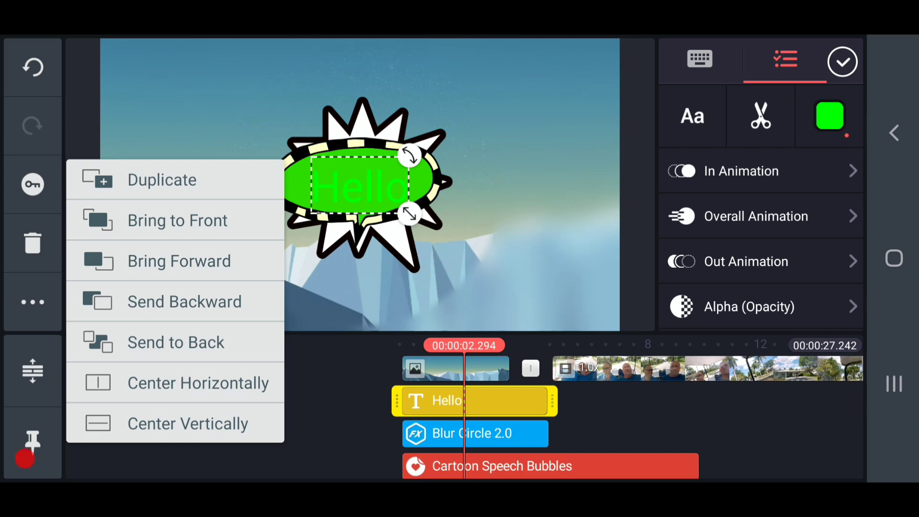
pyautogui.click(176, 342)
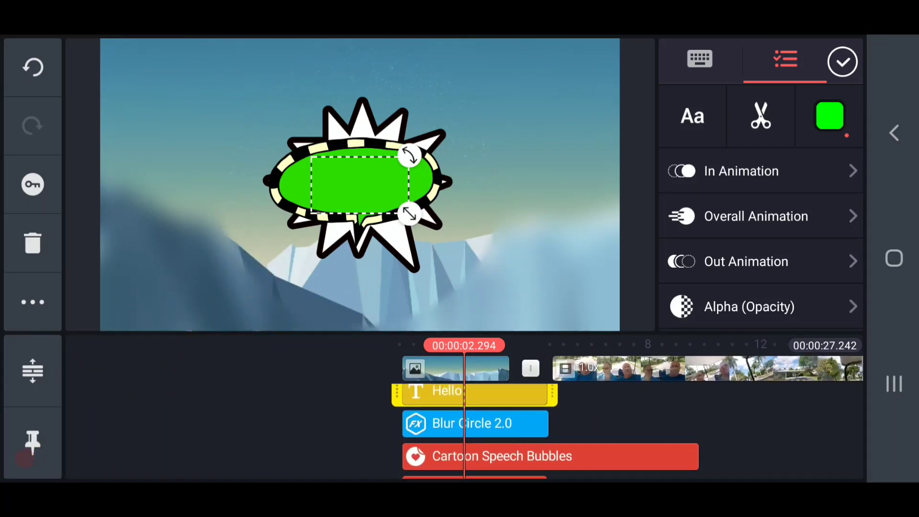
pyautogui.click(29, 452)
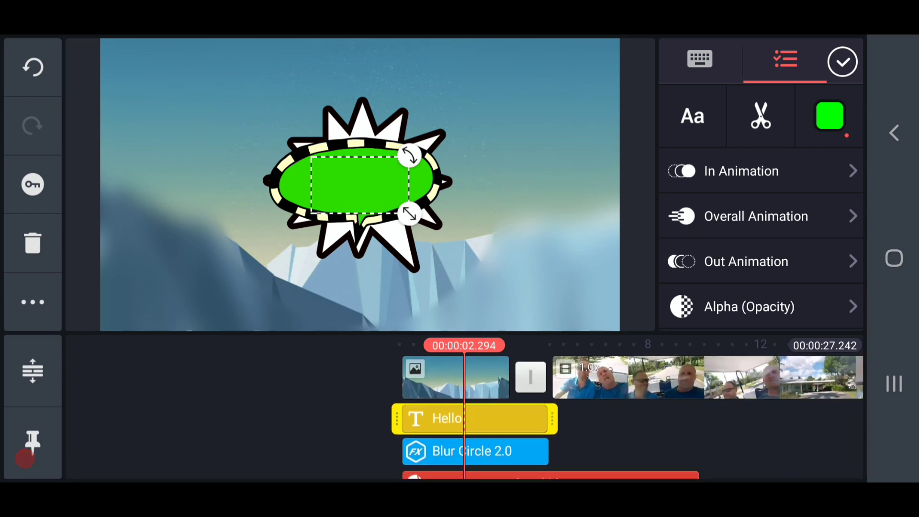
pyautogui.scroll(-2, 574, 423)
pyautogui.scroll(1, 575, 424)
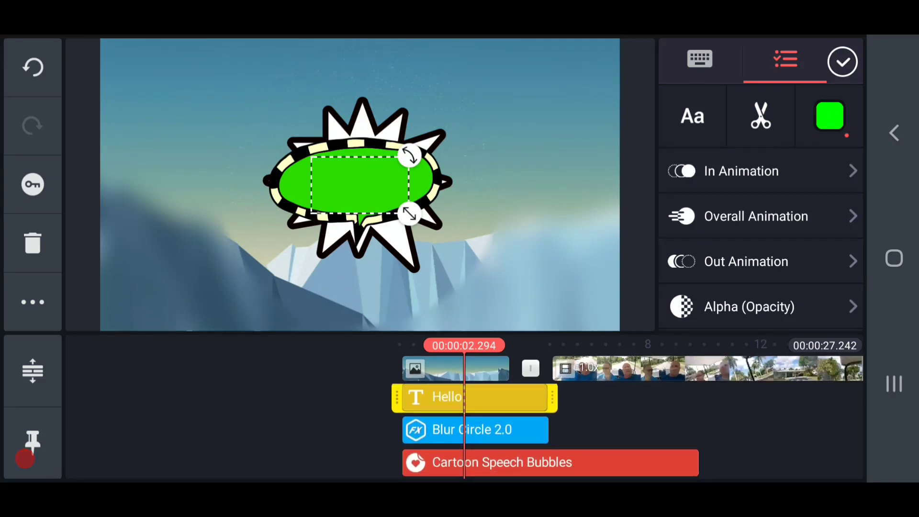
pyautogui.scroll(-1, 574, 424)
pyautogui.scroll(1, 574, 424)
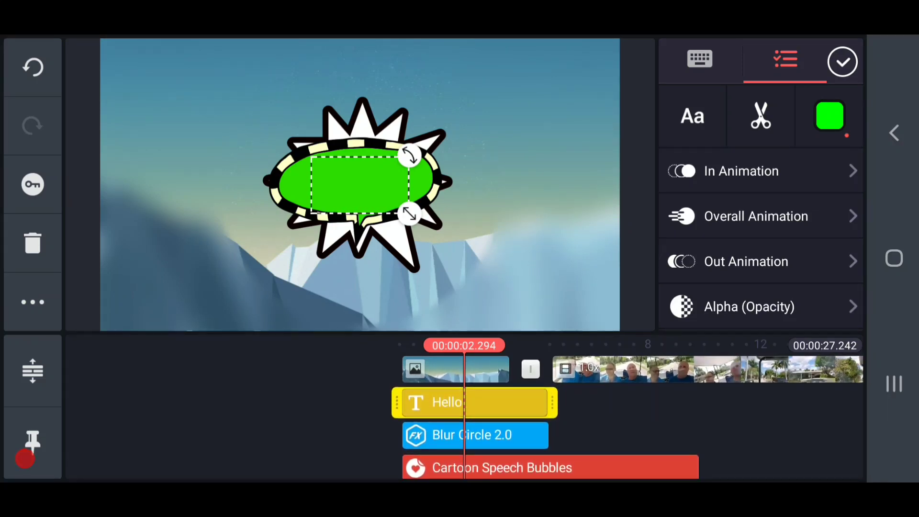